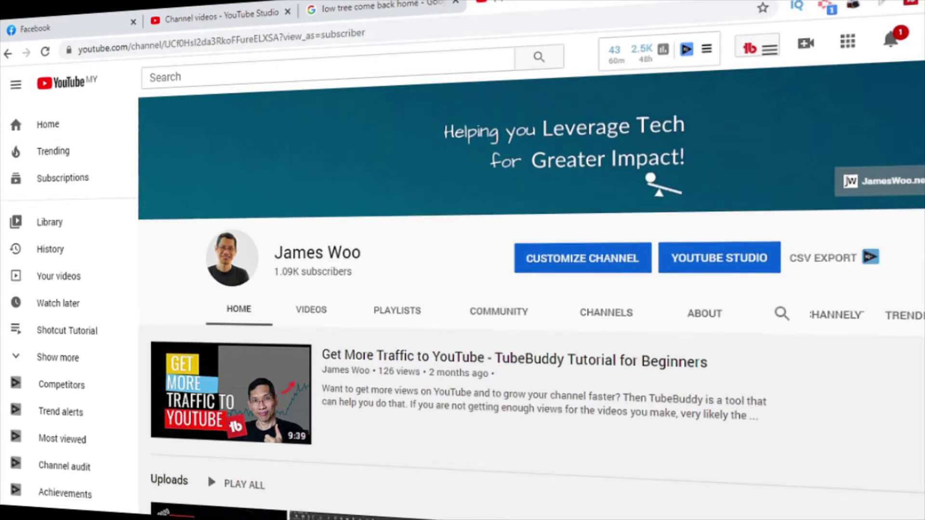
{"action": "scroll", "coordinate": [530, 313], "scroll_direction": "down", "scroll_amount": 4}
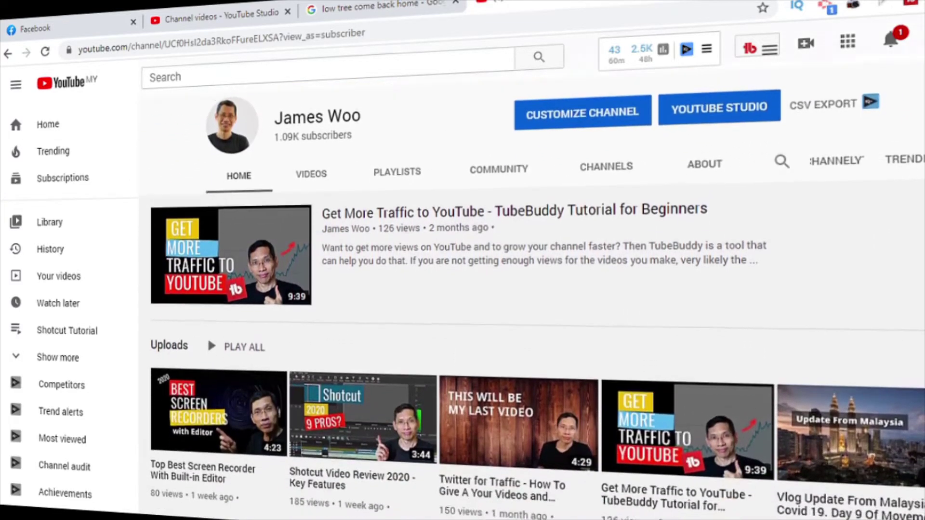
{"action": "scroll", "coordinate": [530, 313], "scroll_direction": "down", "scroll_amount": 3}
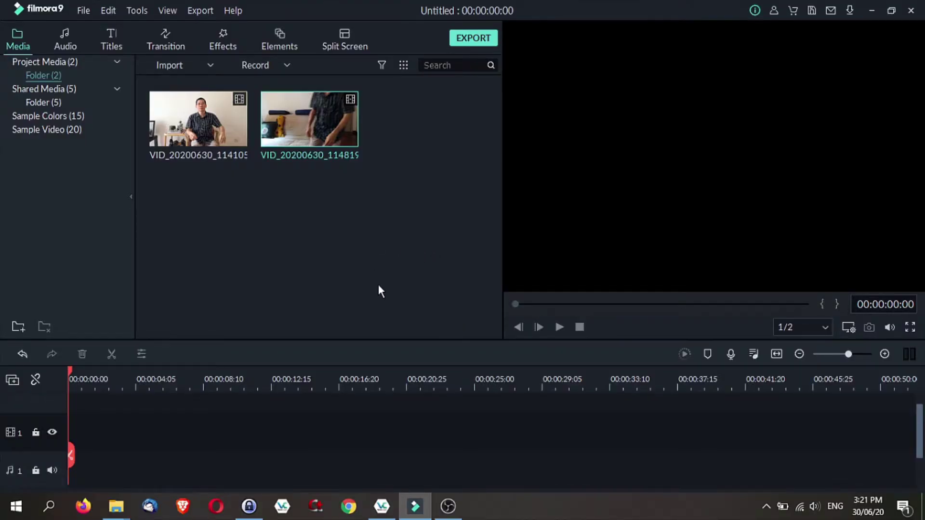
Step: Preview clip VID_20200630_114105 and place it on video track 1, matching the project settings to 1920 x 1080 30fps
{"action": "left_click", "coordinate": [232, 145]}
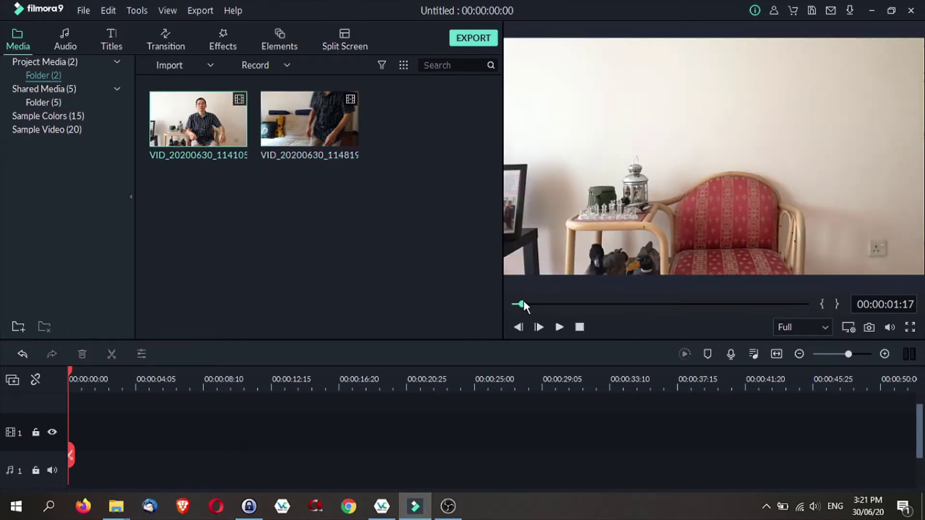
{"action": "left_click_drag", "start_coordinate": [523, 304], "coordinate": [586, 304]}
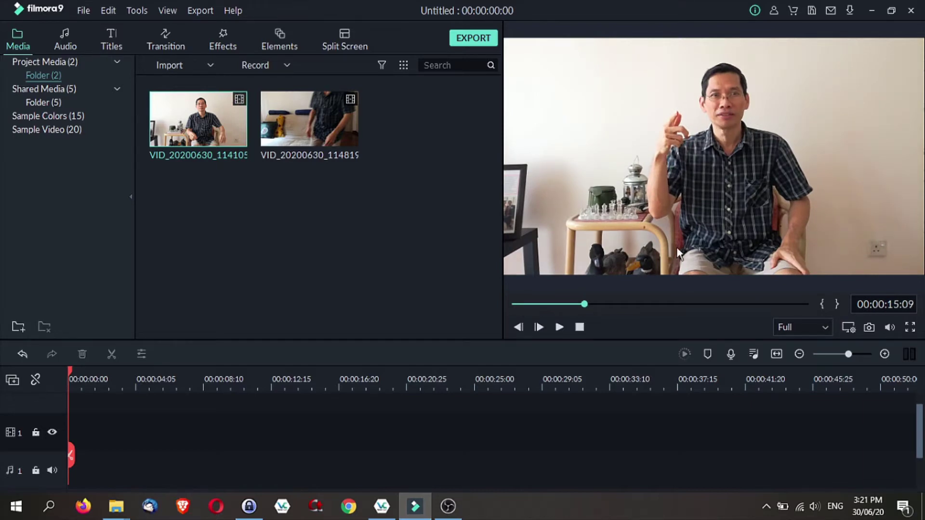
{"action": "left_click_drag", "start_coordinate": [588, 304], "coordinate": [533, 305]}
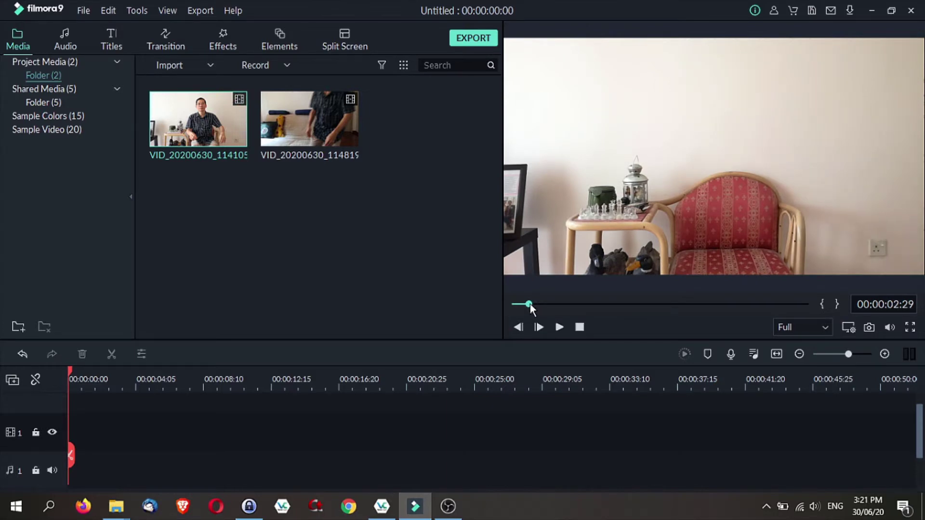
{"action": "left_click_drag", "start_coordinate": [530, 305], "coordinate": [531, 305]}
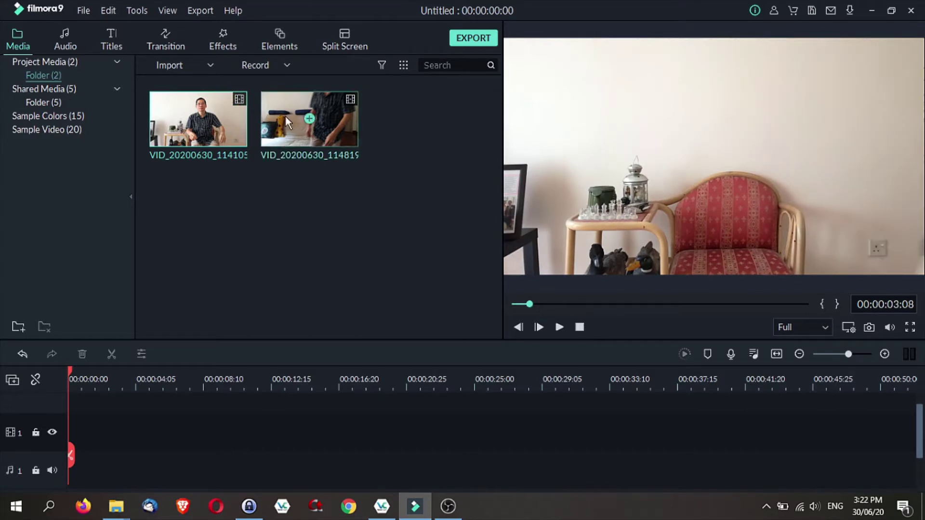
{"action": "left_click_drag", "start_coordinate": [227, 126], "coordinate": [99, 421]}
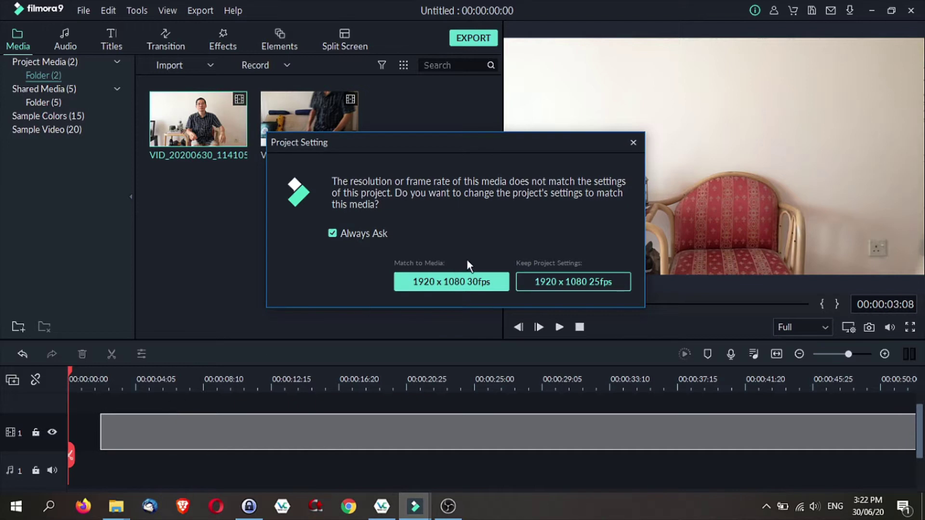
Step: Split the clip at 00:00:03:06 and move everything after the empty-chair part to the start of video track 2
{"action": "left_click_drag", "start_coordinate": [134, 467], "coordinate": [119, 466]}
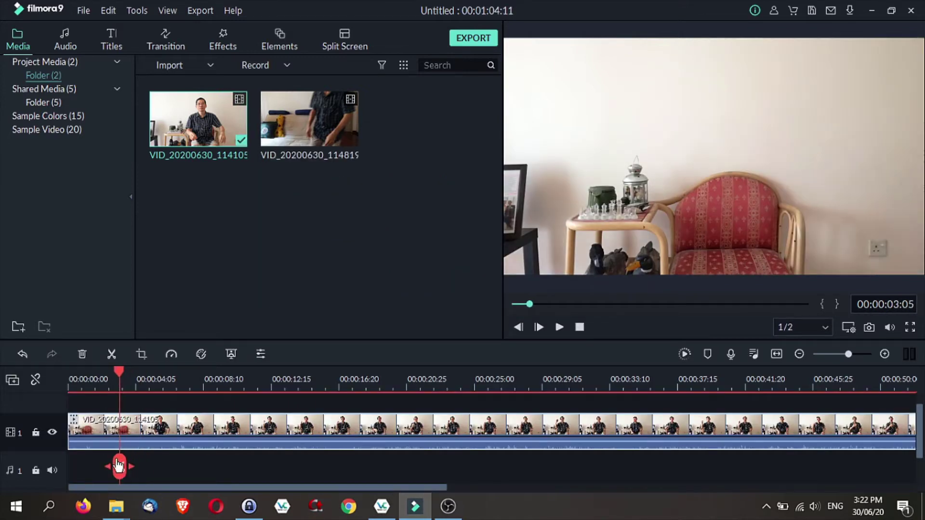
{"action": "left_click", "coordinate": [119, 466]}
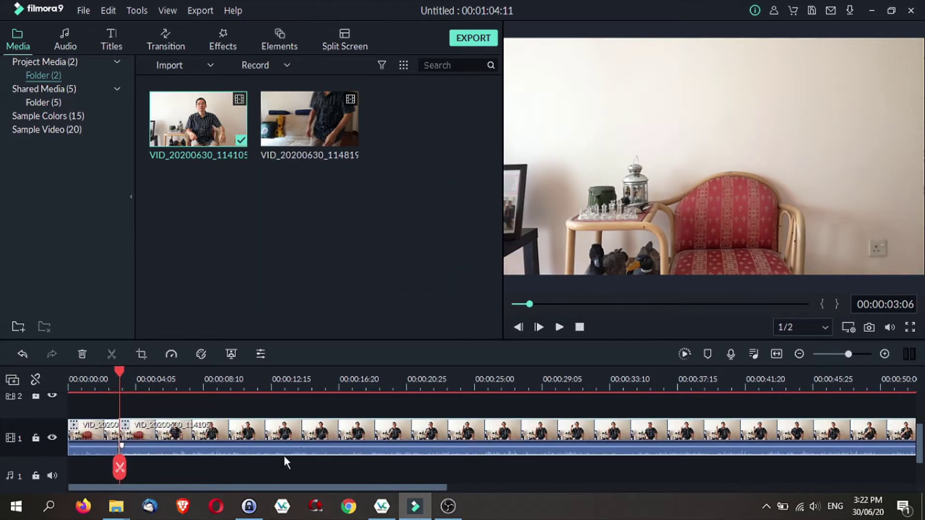
{"action": "left_click_drag", "start_coordinate": [294, 432], "coordinate": [217, 404]}
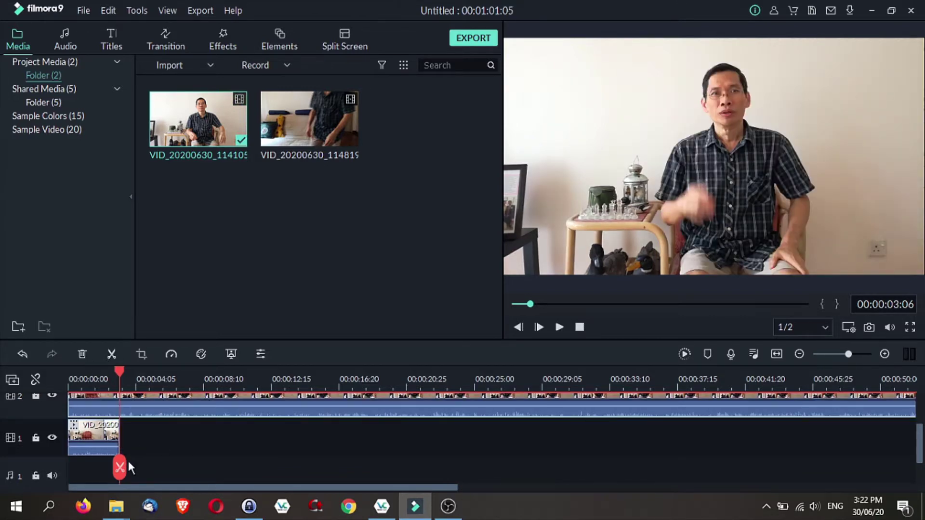
Step: Split the track 2 clip at 00:00:15:11 and 00:00:28:27 to isolate a talking section
{"action": "left_click_drag", "start_coordinate": [118, 476], "coordinate": [316, 448]}
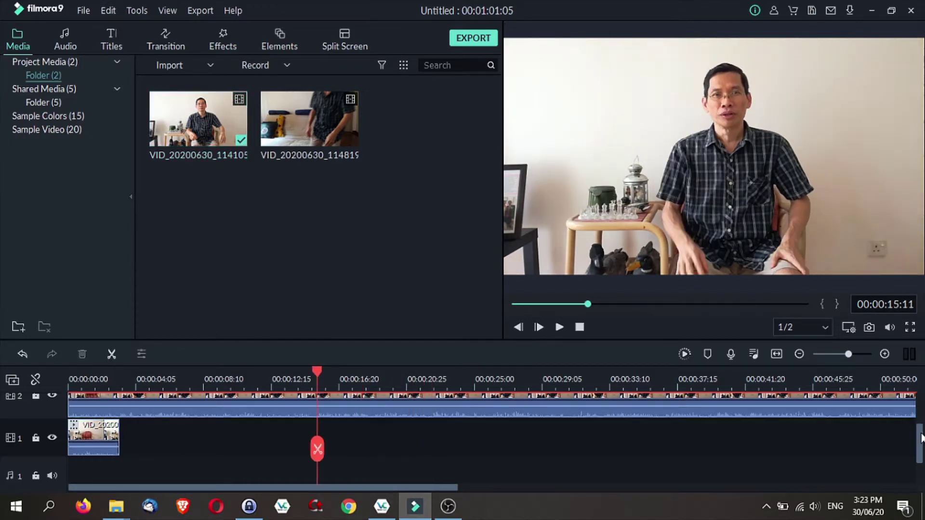
{"action": "left_click", "coordinate": [412, 464]}
{"action": "left_click", "coordinate": [318, 450]}
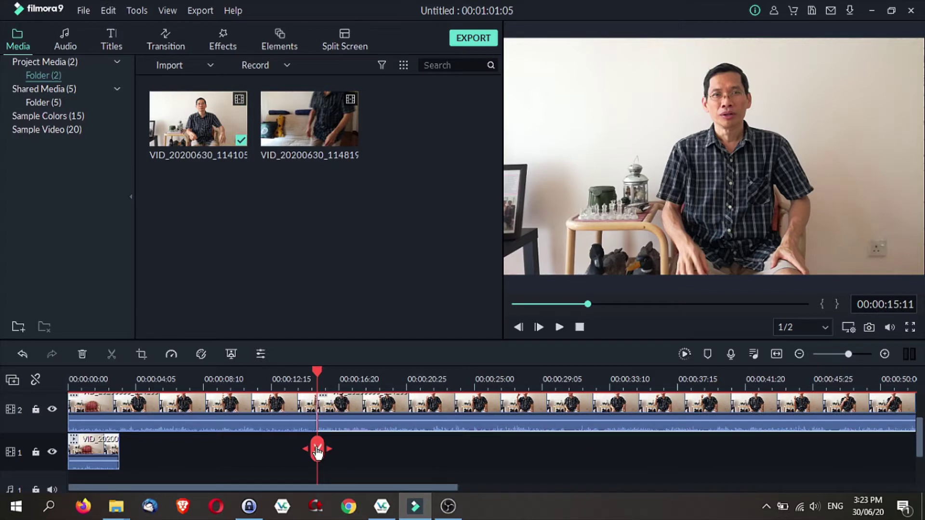
{"action": "left_click_drag", "start_coordinate": [317, 449], "coordinate": [392, 447]}
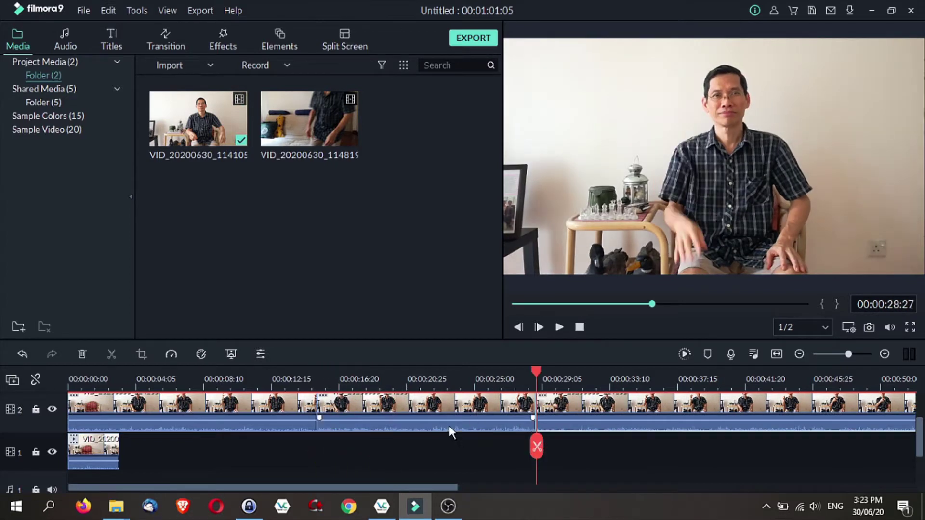
Step: Delete the outer two parts of the track 2 clip and move the remaining middle section to the timeline start
{"action": "left_click", "coordinate": [595, 404]}
{"action": "key", "text": "Delete"}
{"action": "left_click", "coordinate": [187, 407]}
{"action": "key", "text": "Delete"}
{"action": "left_click_drag", "start_coordinate": [420, 408], "coordinate": [157, 407]}
{"action": "left_click", "coordinate": [95, 383]}
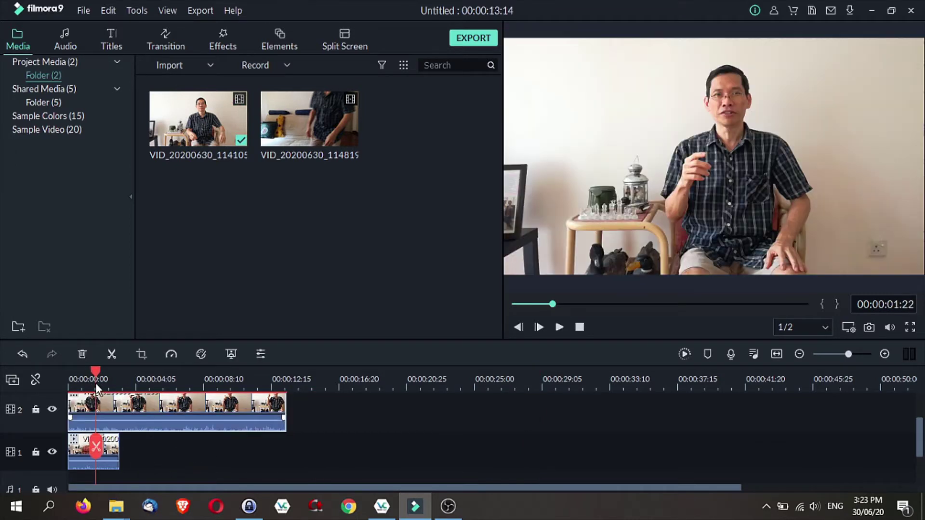
Step: Slow the empty-chair clip on track 1 to a speed of 0.10
{"action": "right_click", "coordinate": [80, 449]}
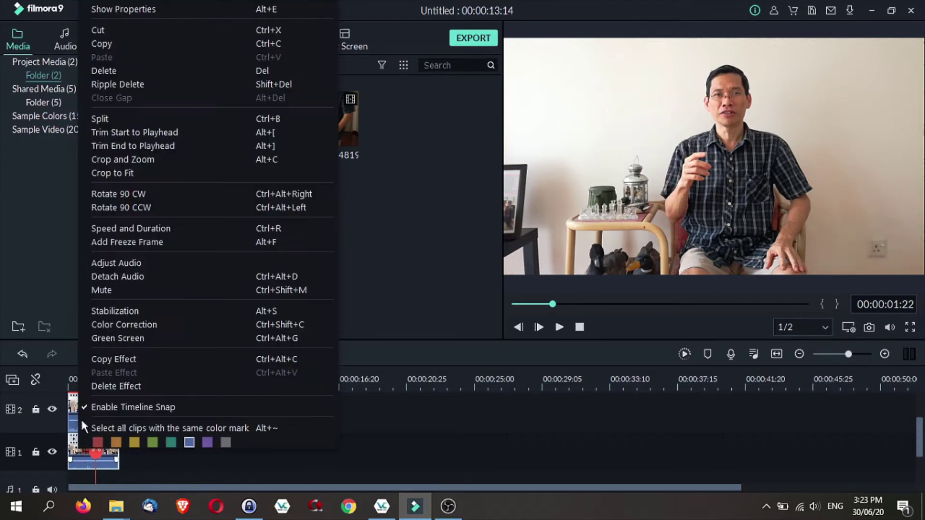
{"action": "left_click", "coordinate": [123, 231]}
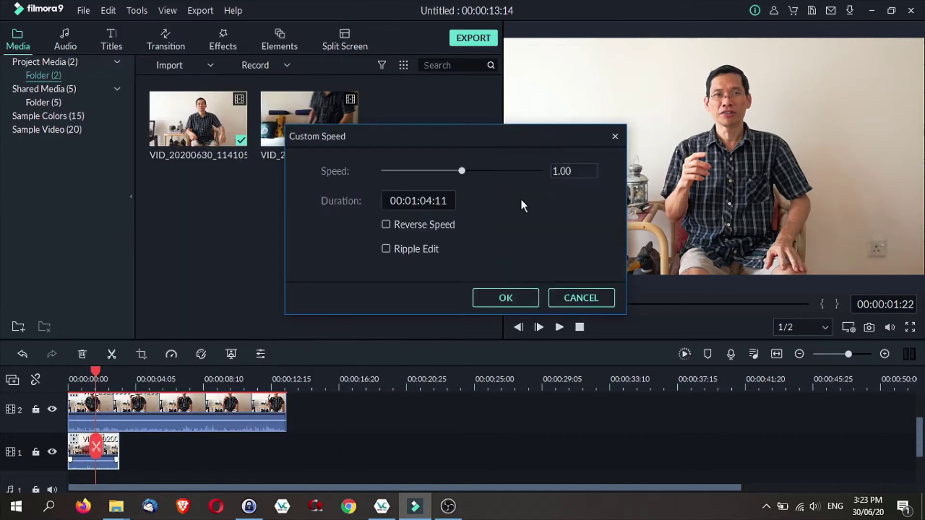
{"action": "mouse_move", "coordinate": [577, 174]}
{"action": "left_mouse_down"}
{"action": "mouse_move", "coordinate": [543, 173]}
{"action": "mouse_move", "coordinate": [576, 171]}
{"action": "left_mouse_up"}
{"action": "type", "text": "0."}
{"action": "left_click", "coordinate": [553, 172]}
{"action": "type", "text": "1"}
{"action": "left_click", "coordinate": [505, 297]}
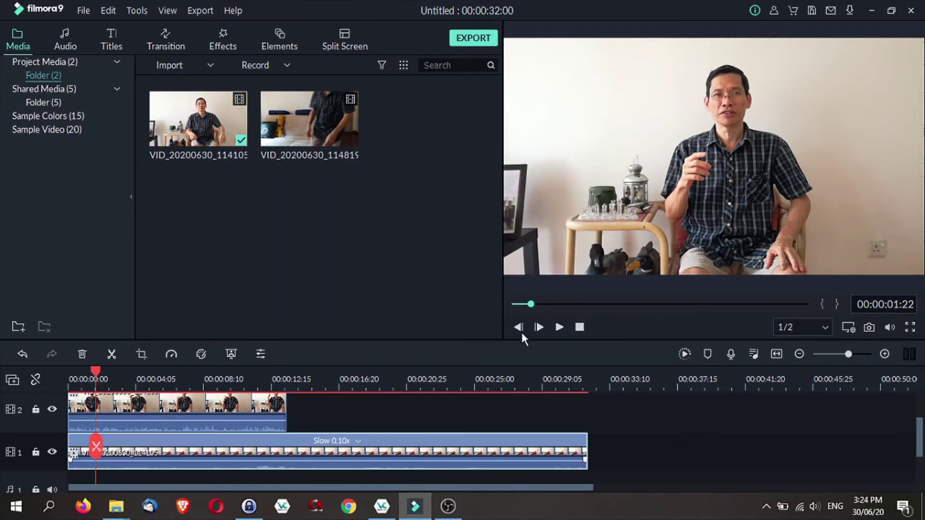
Step: Split the slowed empty-chair clip at 00:00:13:12, at the end of the talking clip, and delete the excess
{"action": "left_click", "coordinate": [290, 380]}
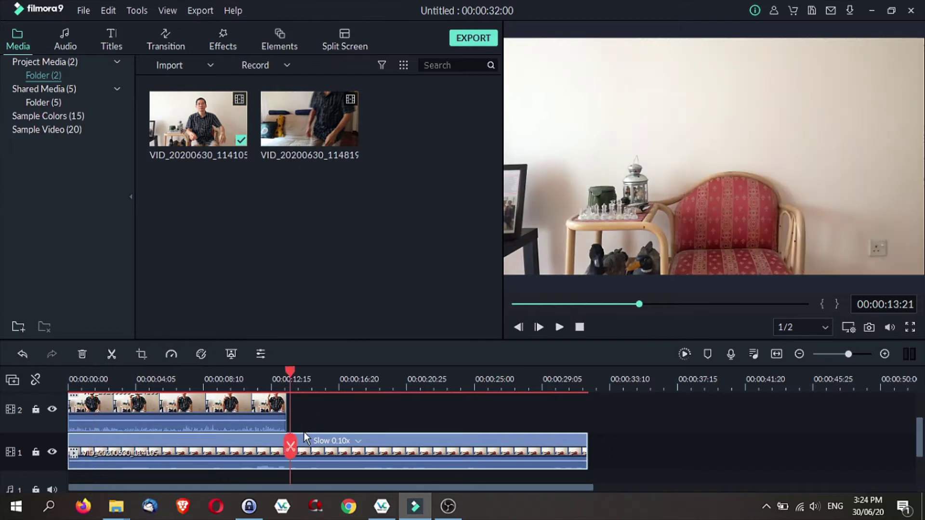
{"action": "left_click", "coordinate": [290, 447]}
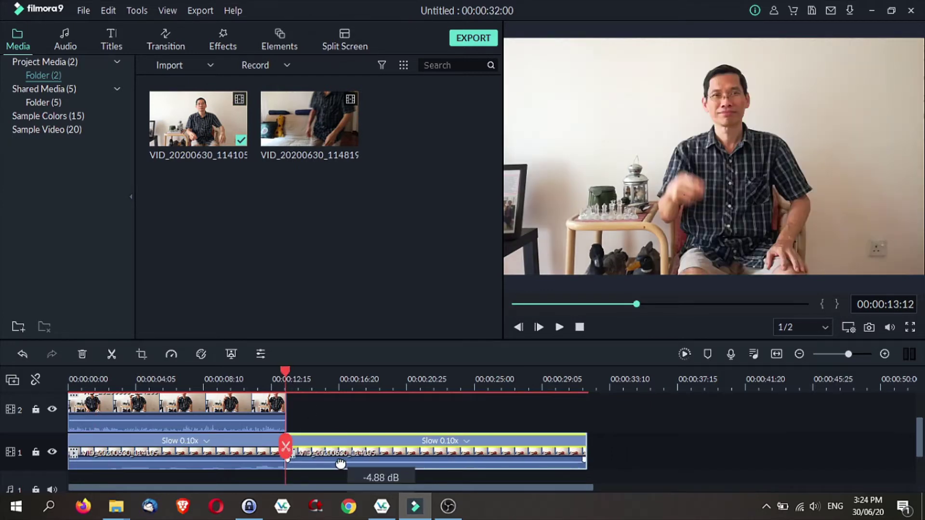
{"action": "key", "text": "Delete"}
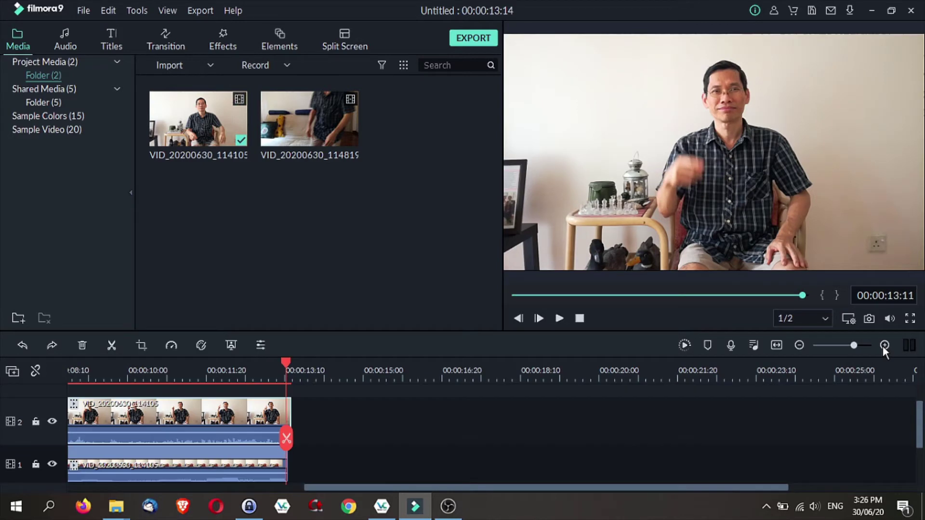
Step: With no clip selected, split both video tracks at 00:00:13:07 and 00:00:13:01
{"action": "left_click", "coordinate": [883, 347]}
{"action": "left_click", "coordinate": [883, 347]}
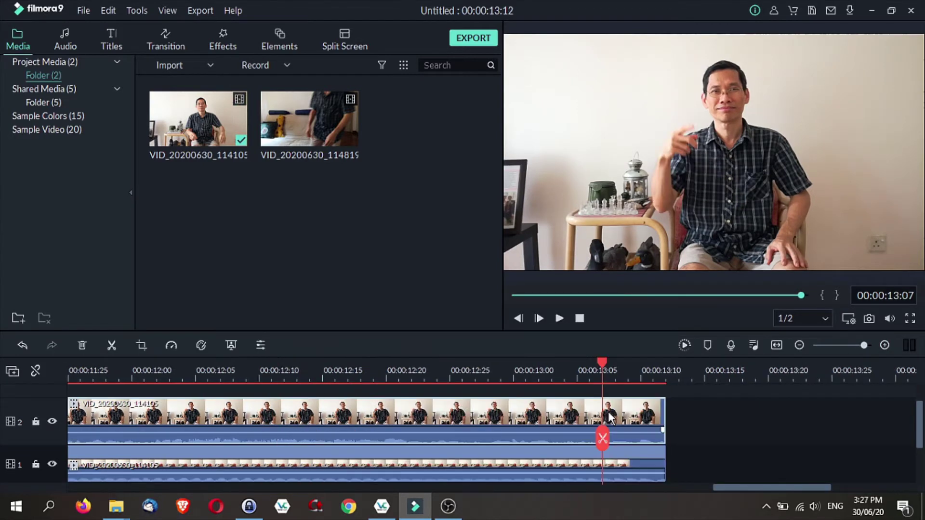
{"action": "left_click", "coordinate": [55, 430]}
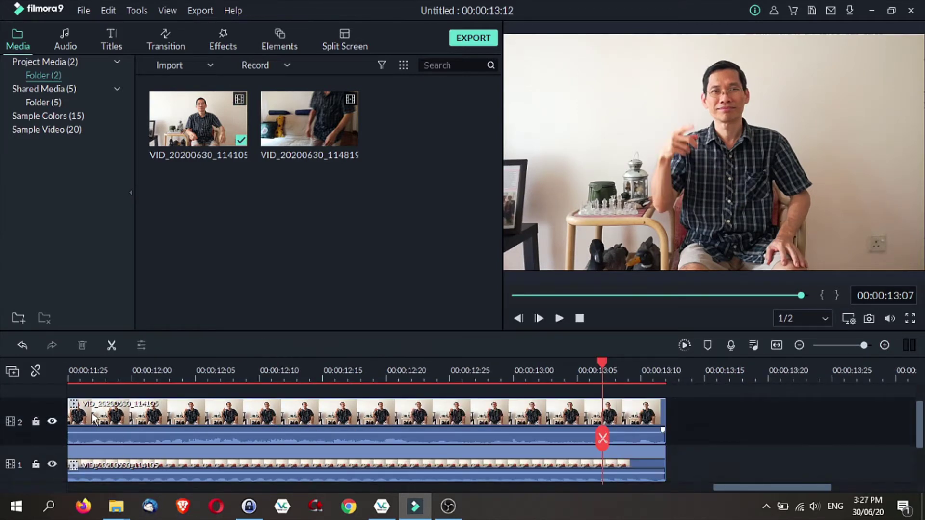
{"action": "left_click", "coordinate": [602, 438]}
{"action": "key", "text": "Left"}
{"action": "key", "text": "Left"}
{"action": "key", "text": "Left"}
{"action": "key", "text": "Left"}
{"action": "key", "text": "Left"}
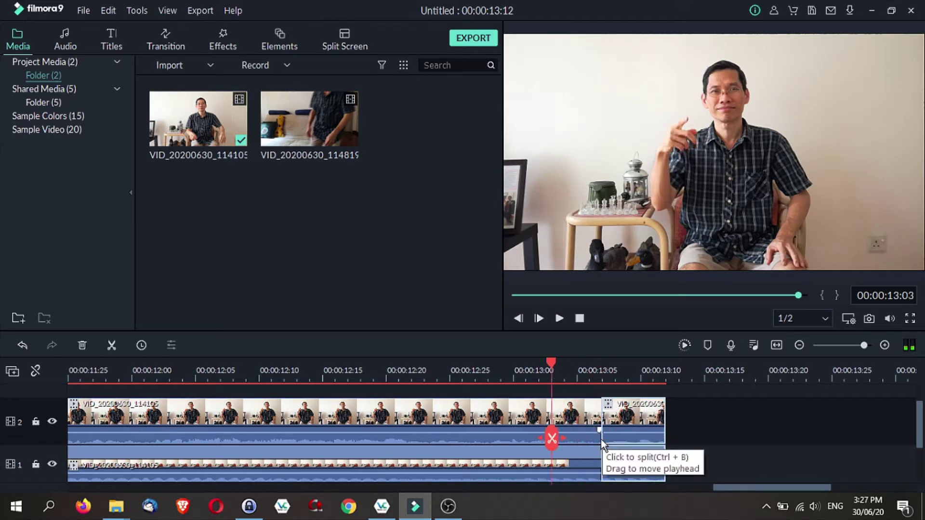
{"action": "key", "text": "Left"}
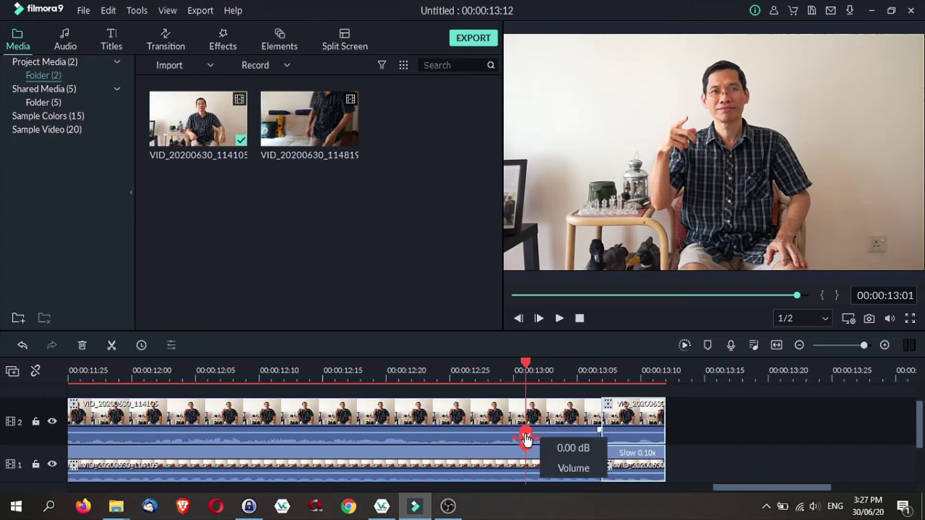
{"action": "left_click", "coordinate": [526, 438]}
Step: Split both video tracks roughly every five frames from 00:00:12:26 back to 00:00:11:28
{"action": "left_click_drag", "start_coordinate": [526, 438], "coordinate": [463, 438]}
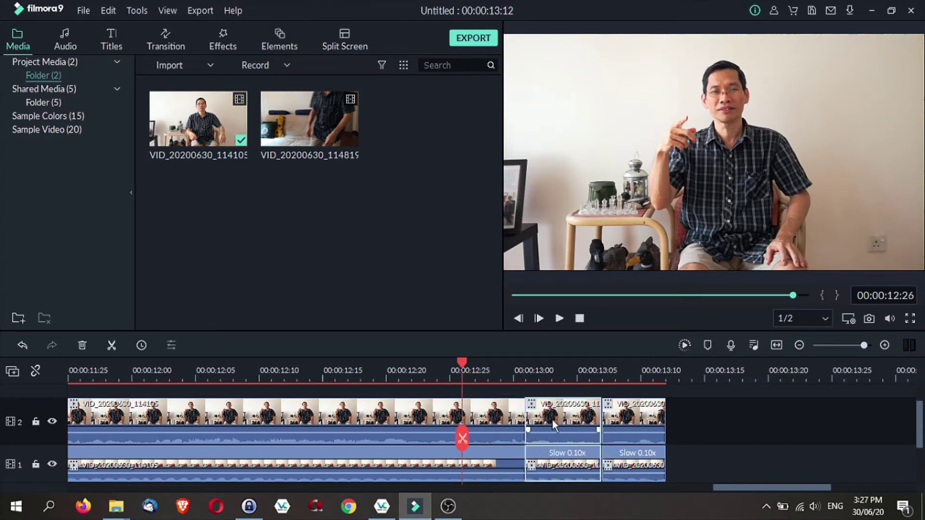
{"action": "left_click", "coordinate": [462, 438]}
{"action": "left_click", "coordinate": [395, 378]}
{"action": "key", "text": "Right"}
{"action": "left_click", "coordinate": [401, 439]}
{"action": "left_click_drag", "start_coordinate": [402, 442], "coordinate": [156, 424]}
{"action": "left_click", "coordinate": [334, 438]}
{"action": "left_click", "coordinate": [271, 431]}
{"action": "left_click", "coordinate": [207, 426]}
{"action": "left_click", "coordinate": [157, 424]}
{"action": "left_click_drag", "start_coordinate": [714, 487], "coordinate": [680, 495]}
{"action": "left_click", "coordinate": [348, 378]}
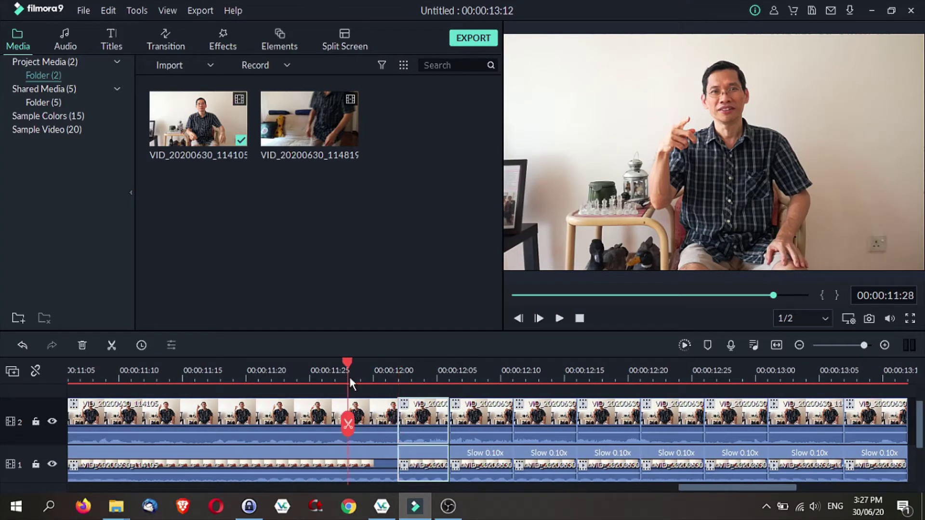
{"action": "left_click", "coordinate": [348, 424]}
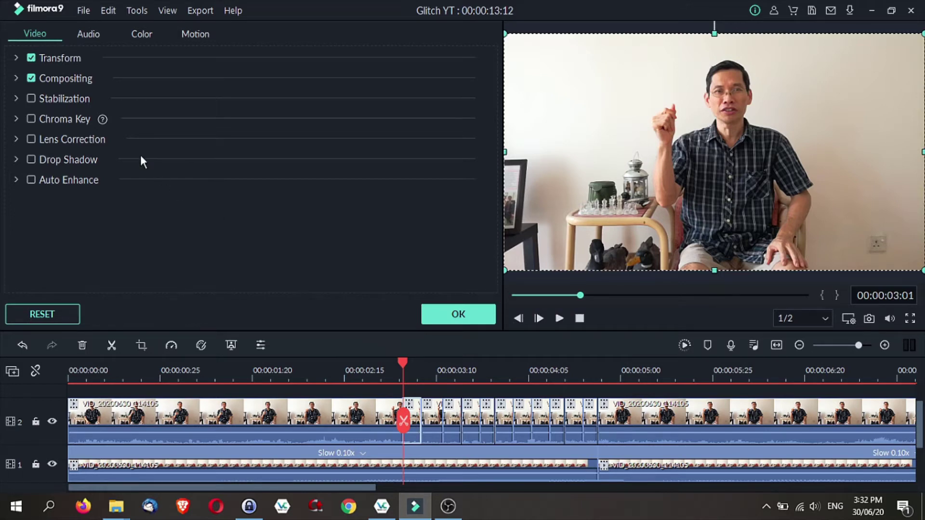
Step: Lower the compositing opacity of the short track 2 segment at 00:00:03:01 to about 90%
{"action": "left_click", "coordinate": [16, 79]}
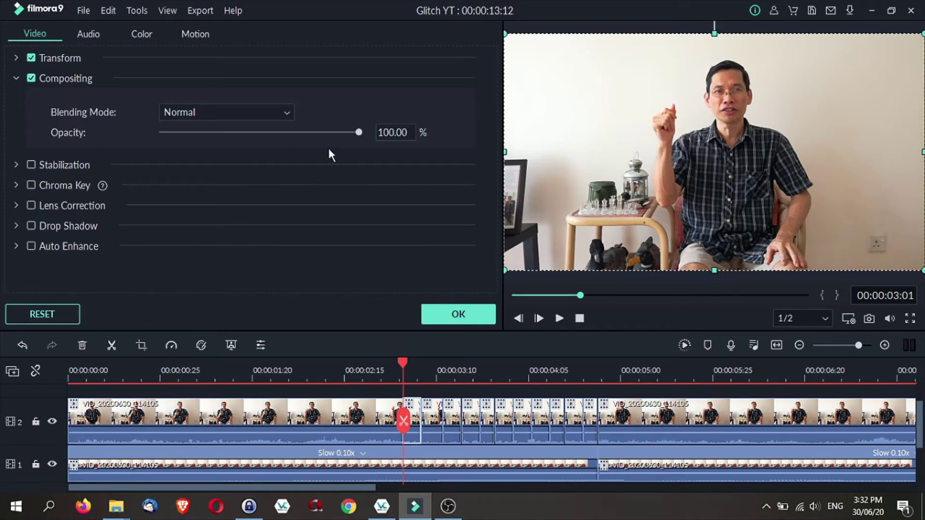
{"action": "mouse_move", "coordinate": [355, 134]}
{"action": "left_mouse_down"}
{"action": "mouse_move", "coordinate": [265, 131]}
{"action": "mouse_move", "coordinate": [363, 128]}
{"action": "mouse_move", "coordinate": [371, 145]}
{"action": "mouse_move", "coordinate": [339, 133]}
{"action": "left_mouse_up"}
{"action": "left_click_drag", "start_coordinate": [396, 370], "coordinate": [570, 391]}
{"action": "left_click_drag", "start_coordinate": [372, 488], "coordinate": [568, 489]}
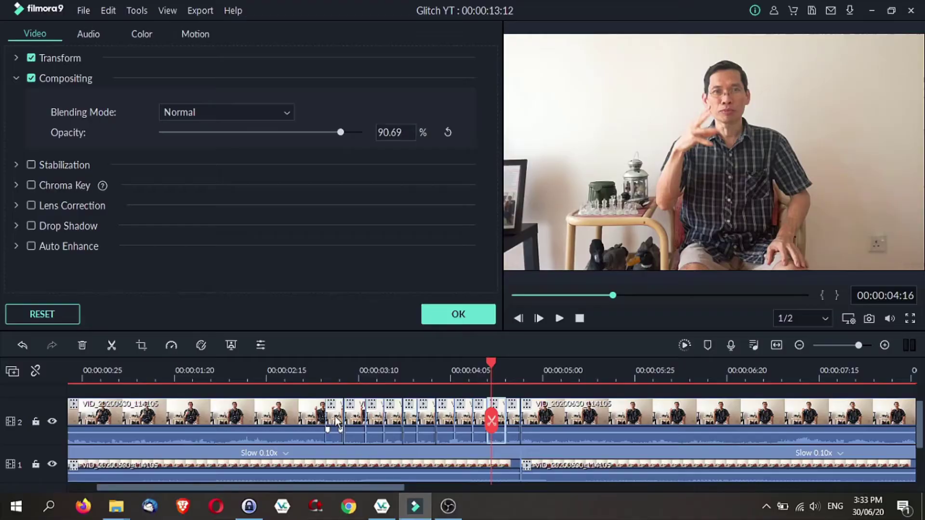
{"action": "left_click", "coordinate": [337, 420]}
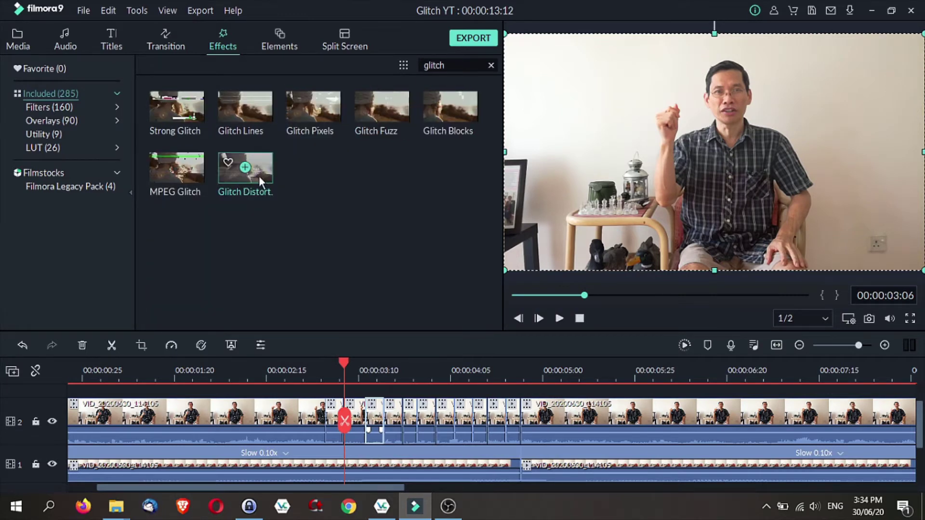
Step: Apply the Glitch Distort. and Shape Mask effects to the short track 2 segment at 00:00:03:13
{"action": "mouse_move", "coordinate": [259, 176]}
{"action": "left_mouse_down"}
{"action": "mouse_move", "coordinate": [285, 194]}
{"action": "mouse_move", "coordinate": [374, 377]}
{"action": "mouse_move", "coordinate": [370, 410]}
{"action": "left_mouse_up"}
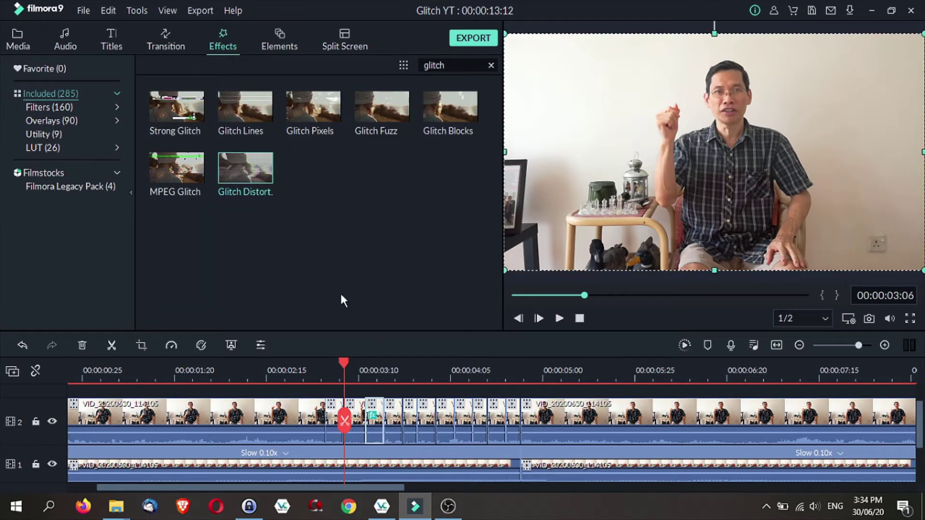
{"action": "left_click_drag", "start_coordinate": [344, 366], "coordinate": [371, 364]}
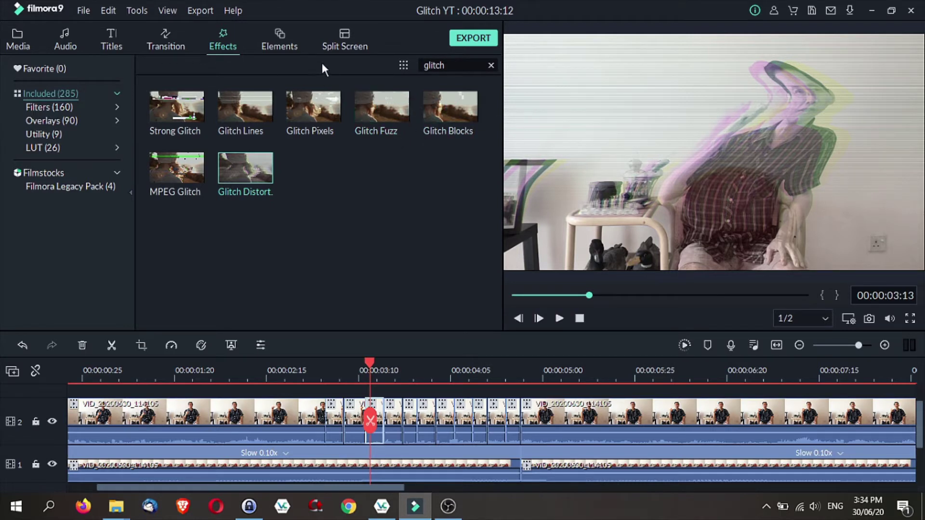
{"action": "left_click", "coordinate": [491, 65]}
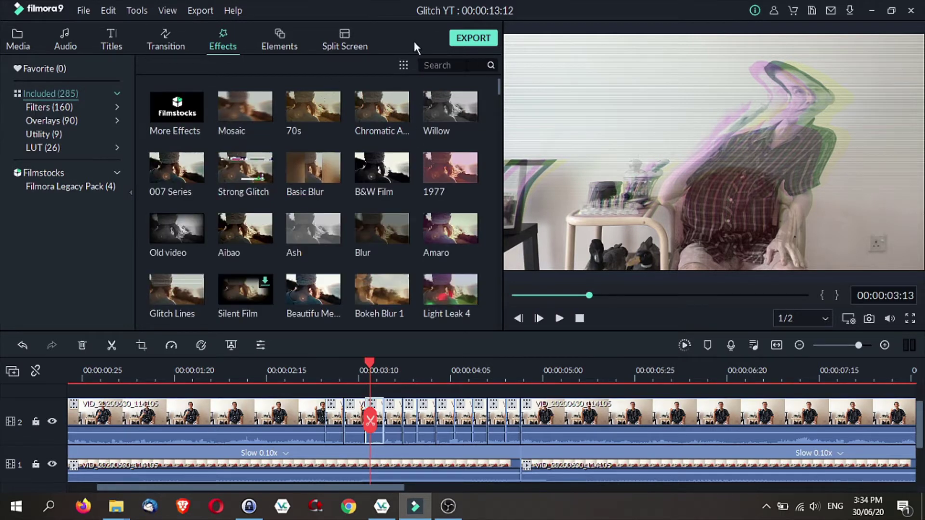
{"action": "type", "text": "mask"}
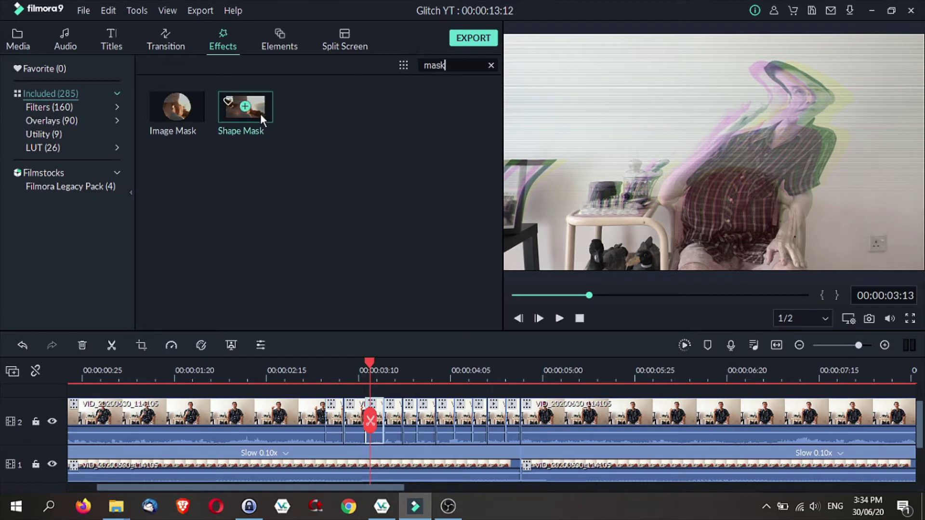
{"action": "left_click_drag", "start_coordinate": [257, 113], "coordinate": [379, 407]}
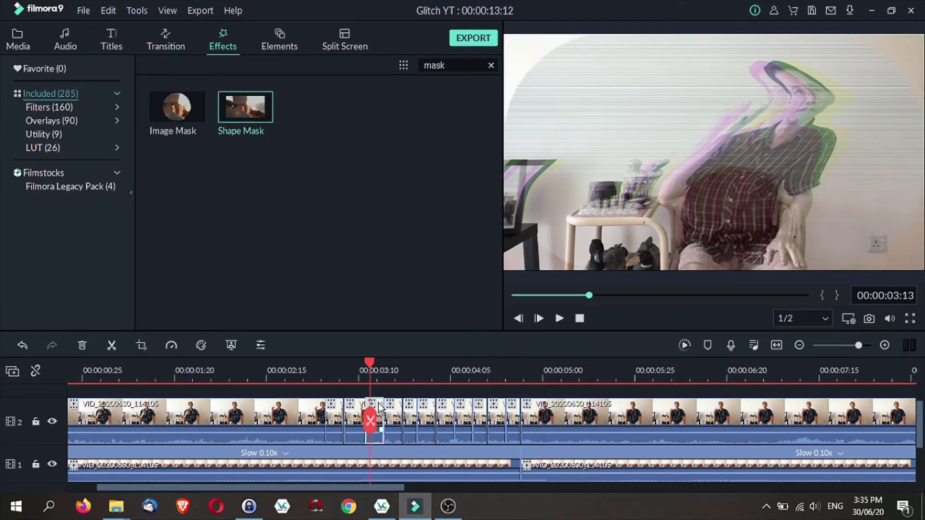
Step: Set the Glitch Distortion alpha to 77 on the short track 2 segment at 00:00:03:13
{"action": "double_click", "coordinate": [379, 407]}
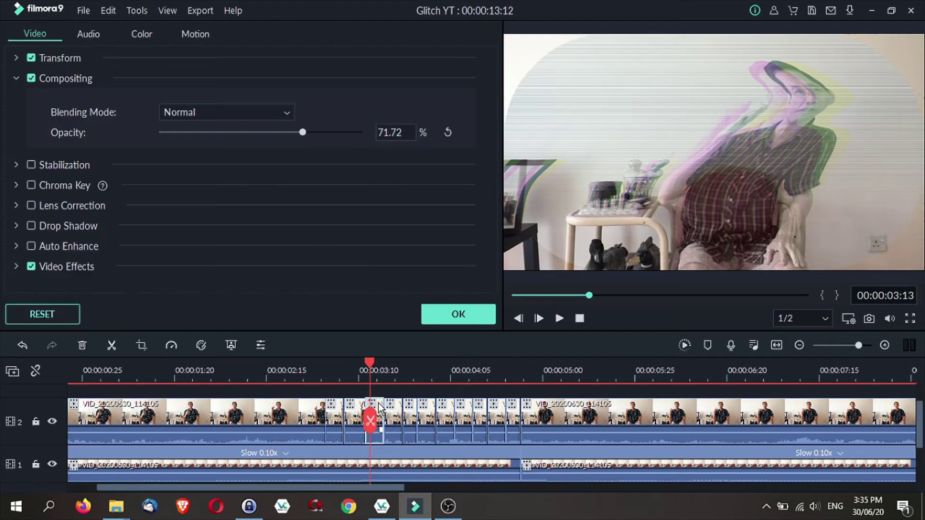
{"action": "left_click", "coordinate": [16, 266]}
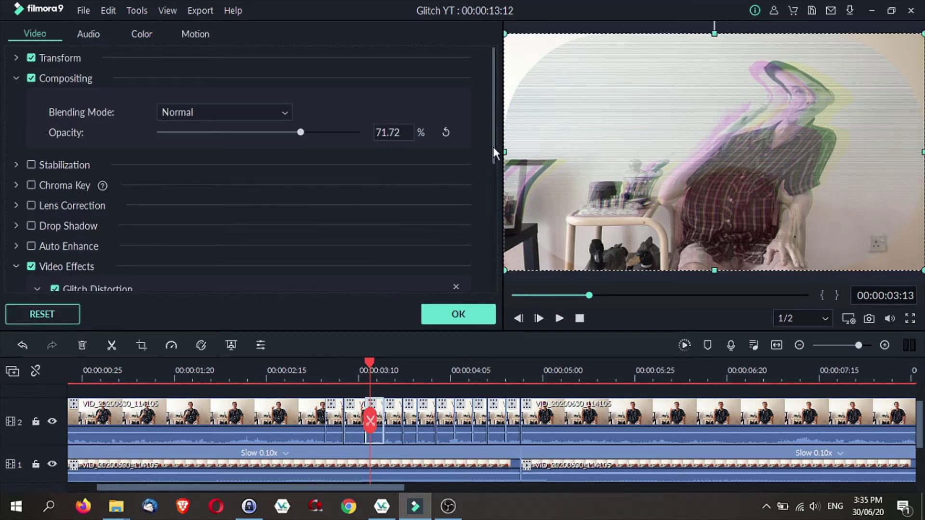
{"action": "left_click_drag", "start_coordinate": [493, 153], "coordinate": [491, 227]}
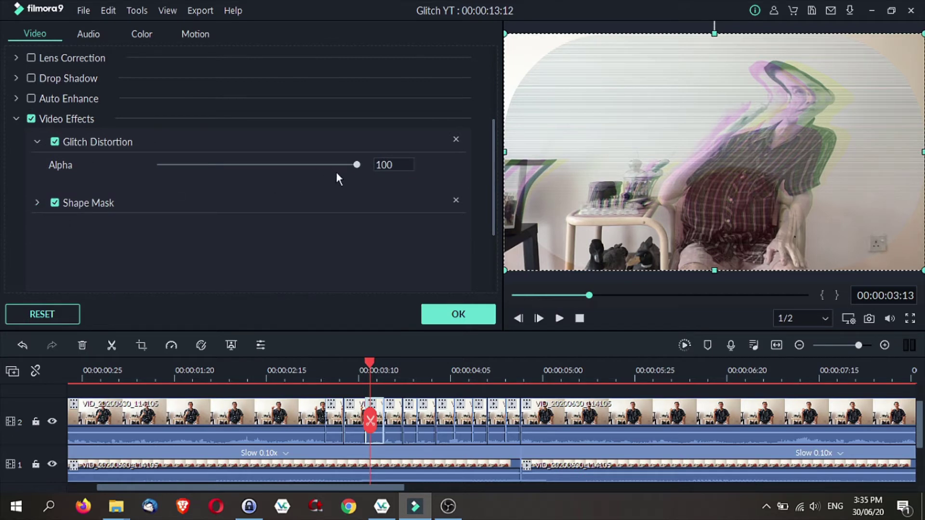
{"action": "left_click_drag", "start_coordinate": [356, 164], "coordinate": [311, 165]}
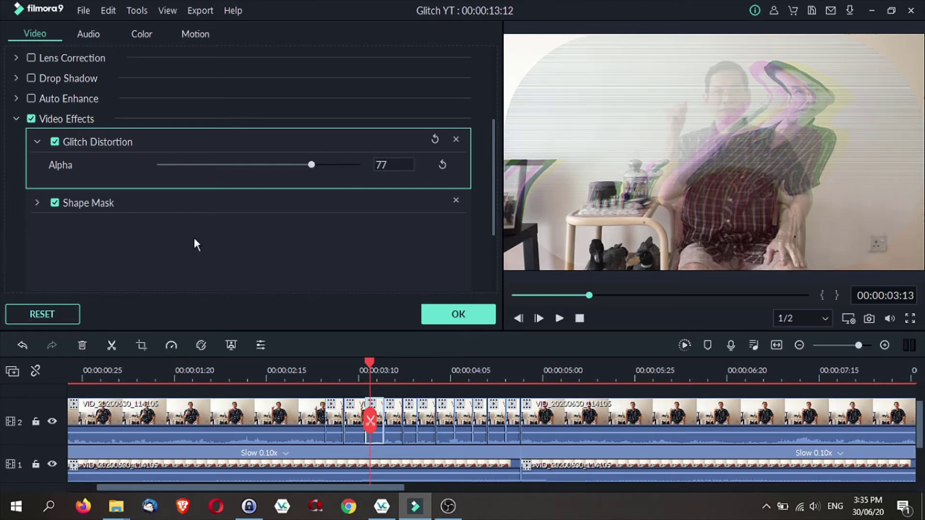
Step: Fit the segment's Shape Mask around the seated person at X 22, Y -20, width 35 and height 88
{"action": "left_click", "coordinate": [37, 202]}
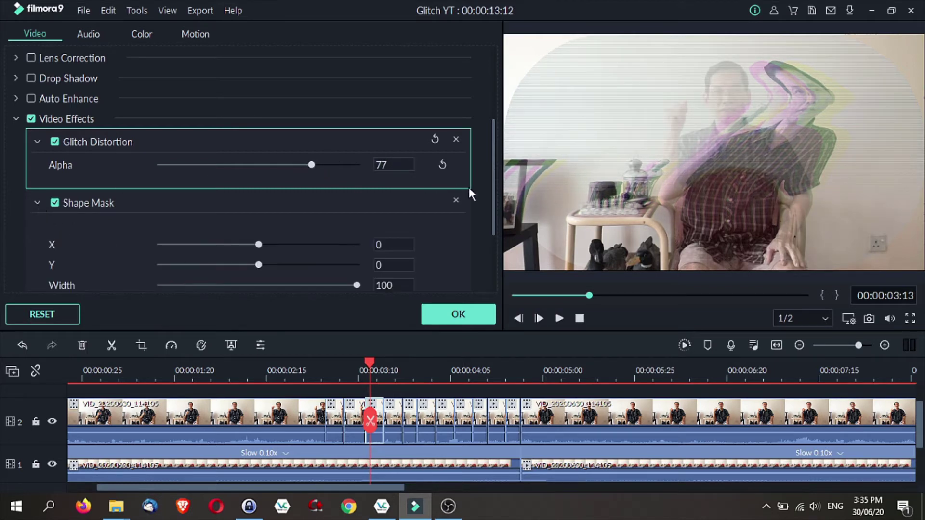
{"action": "scroll", "coordinate": [493, 225], "scroll_direction": "down", "scroll_amount": 2}
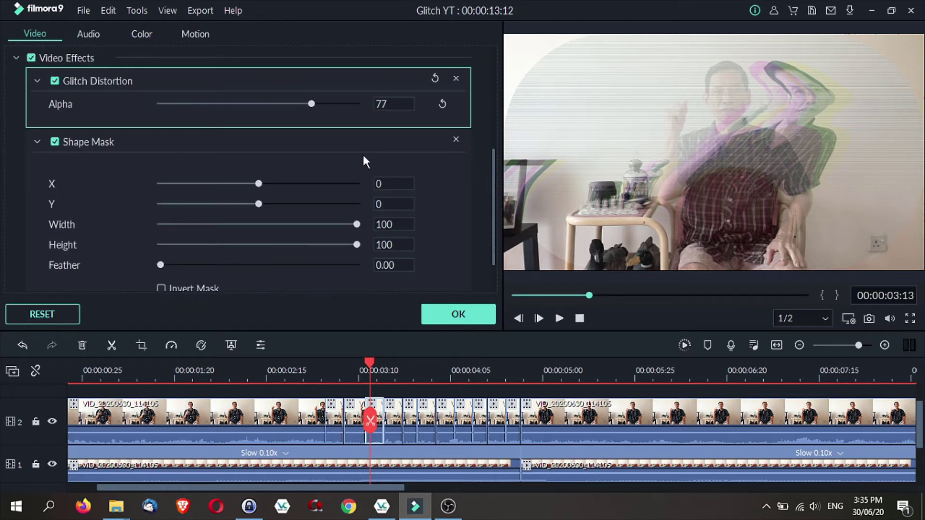
{"action": "left_click_drag", "start_coordinate": [357, 224], "coordinate": [311, 225]}
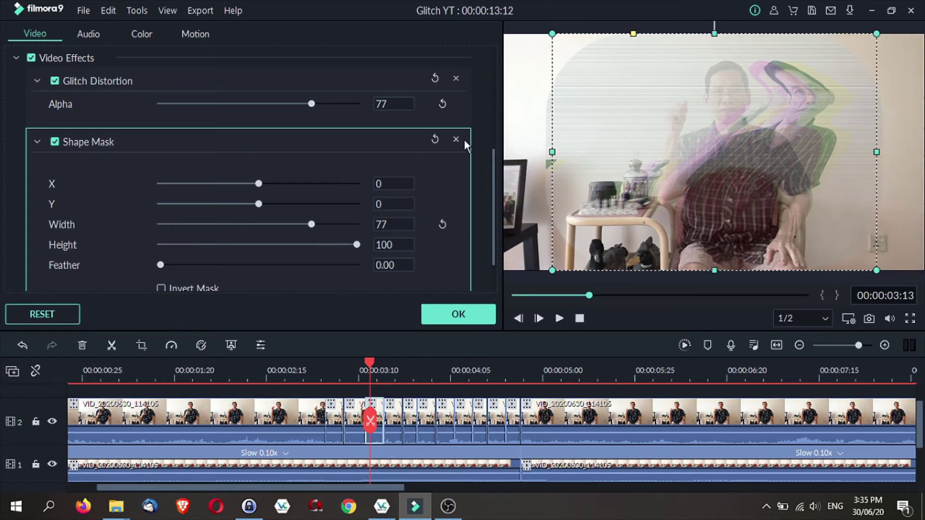
{"action": "left_click_drag", "start_coordinate": [552, 152], "coordinate": [655, 152]}
{"action": "left_click_drag", "start_coordinate": [766, 42], "coordinate": [766, 61]}
{"action": "left_click_drag", "start_coordinate": [876, 166], "coordinate": [803, 165]}
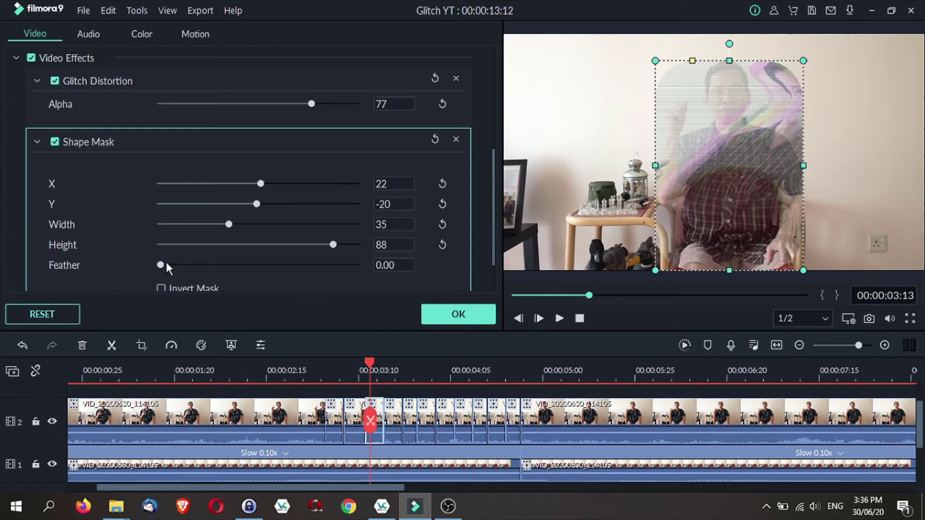
Step: Feather the Shape Mask heavily so its edges blend into the wall behind the person
{"action": "left_click_drag", "start_coordinate": [163, 264], "coordinate": [219, 265]}
{"action": "left_click", "coordinate": [259, 266]}
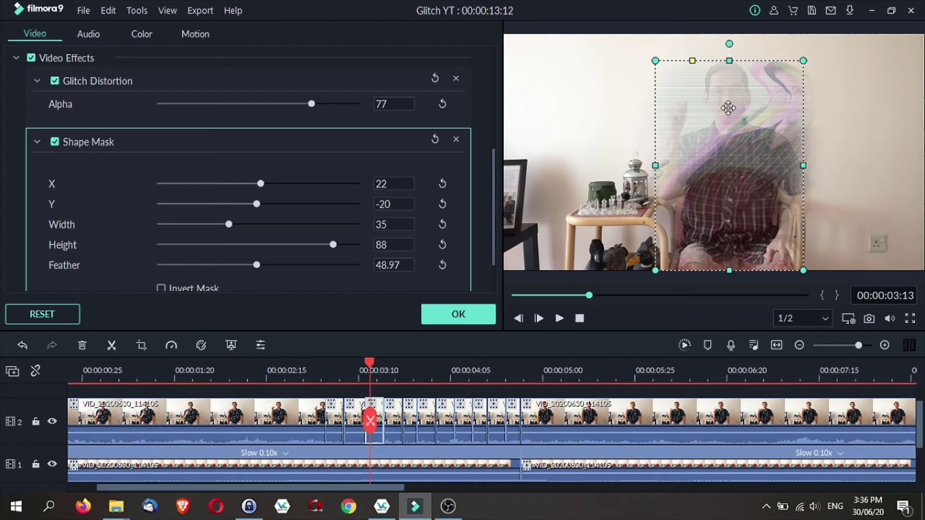
{"action": "left_click_drag", "start_coordinate": [256, 265], "coordinate": [318, 266]}
Step: Shift the same segment's Shape Mask to X 37, narrow both its sides slightly around the person, and accept the settings
{"action": "left_click", "coordinate": [375, 450]}
{"action": "left_click", "coordinate": [379, 425]}
{"action": "left_click_drag", "start_coordinate": [492, 161], "coordinate": [486, 238]}
{"action": "left_click_drag", "start_coordinate": [261, 231], "coordinate": [262, 232]}
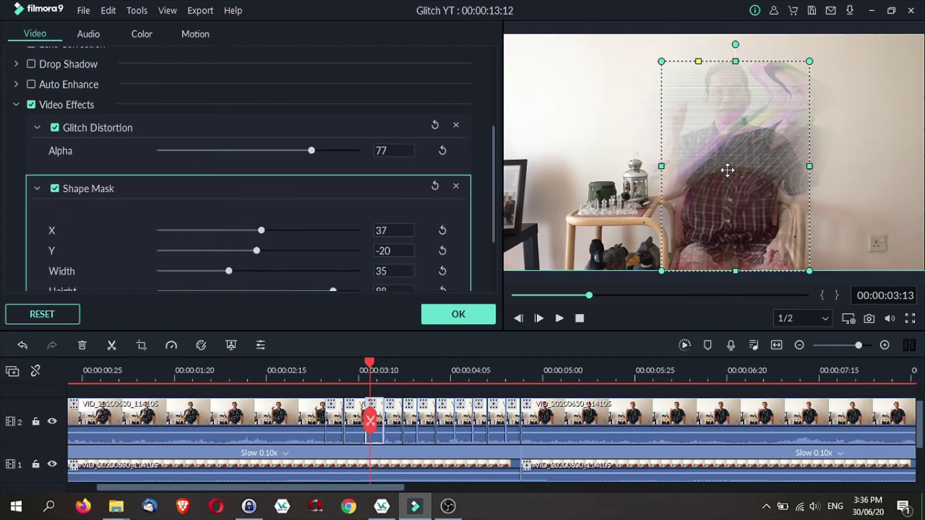
{"action": "left_click_drag", "start_coordinate": [809, 166], "coordinate": [803, 166]}
{"action": "left_click_drag", "start_coordinate": [494, 222], "coordinate": [495, 256]}
{"action": "left_click_drag", "start_coordinate": [732, 271], "coordinate": [732, 272]}
{"action": "left_click_drag", "start_coordinate": [661, 166], "coordinate": [667, 166]}
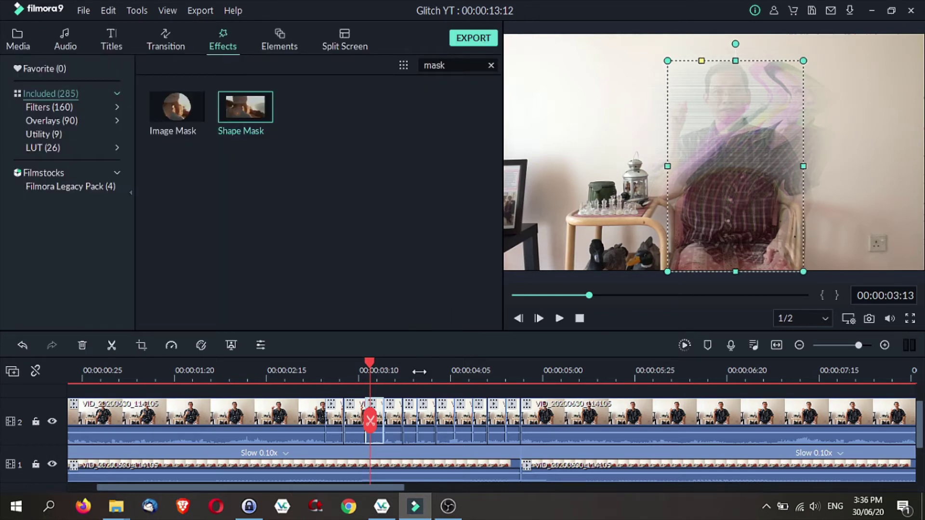
Step: Apply the Glitch Distort. and Shape Mask effects to the short track 2 segment at 00:00:03:28
{"action": "left_click", "coordinate": [404, 382]}
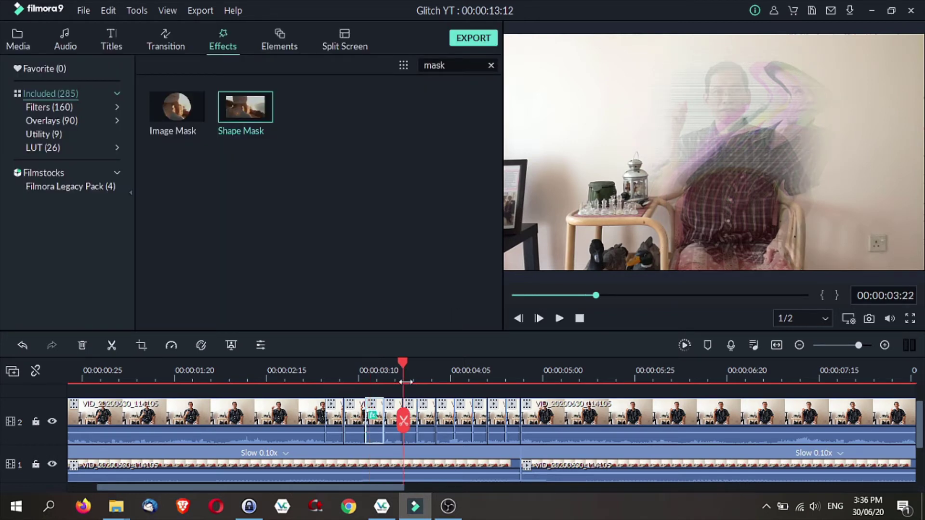
{"action": "left_click", "coordinate": [414, 378]}
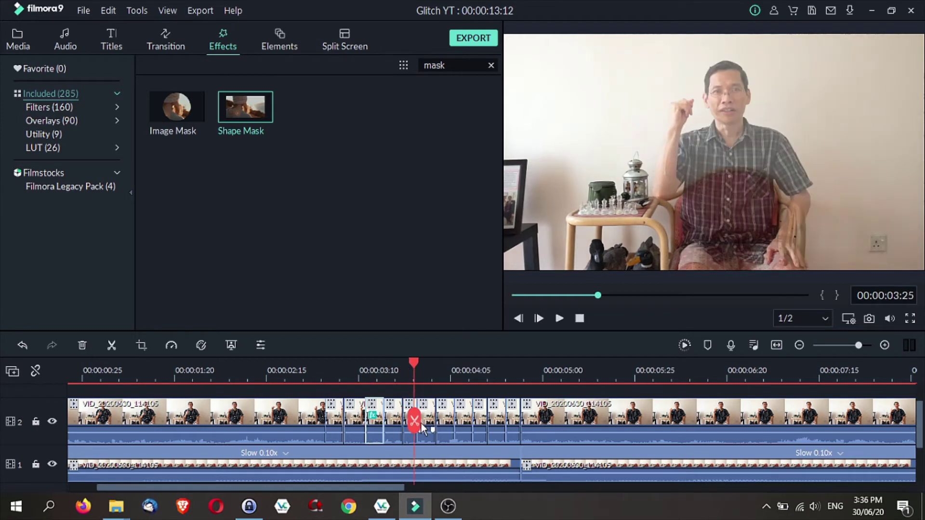
{"action": "left_click", "coordinate": [427, 409]}
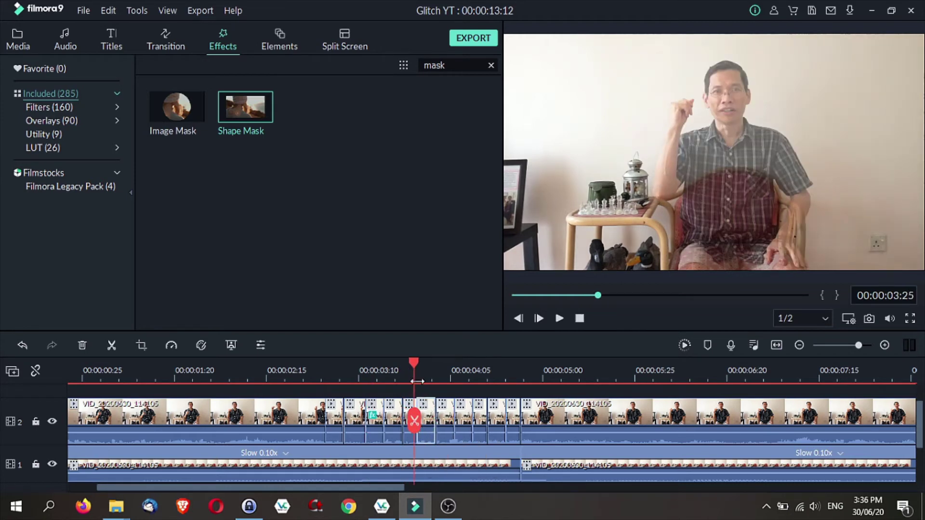
{"action": "left_click_drag", "start_coordinate": [412, 365], "coordinate": [425, 362]}
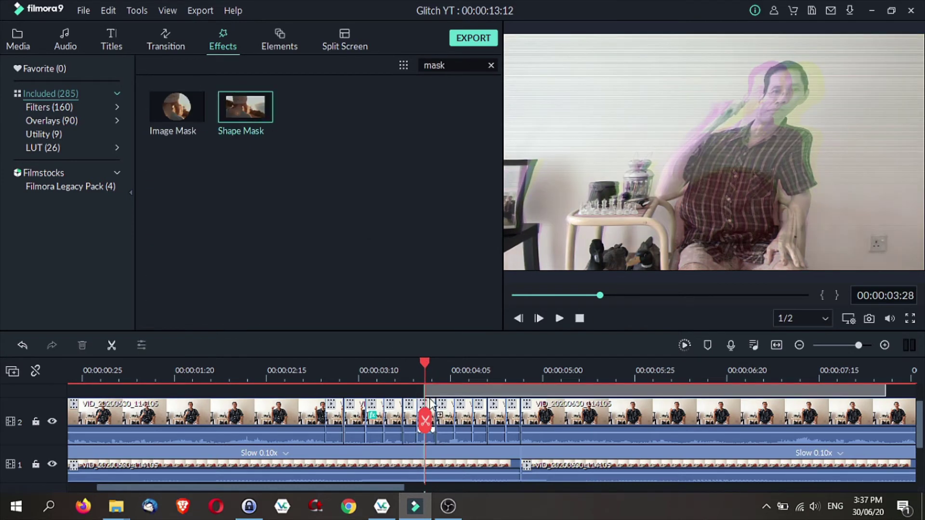
{"action": "left_click_drag", "start_coordinate": [430, 400], "coordinate": [429, 409]}
Step: Set the Glitch Distortion alpha to 90 on the short track 2 segment at 00:00:03:28
{"action": "double_click", "coordinate": [428, 410]}
{"action": "scroll", "coordinate": [336, 291], "scroll_direction": "down", "scroll_amount": 10}
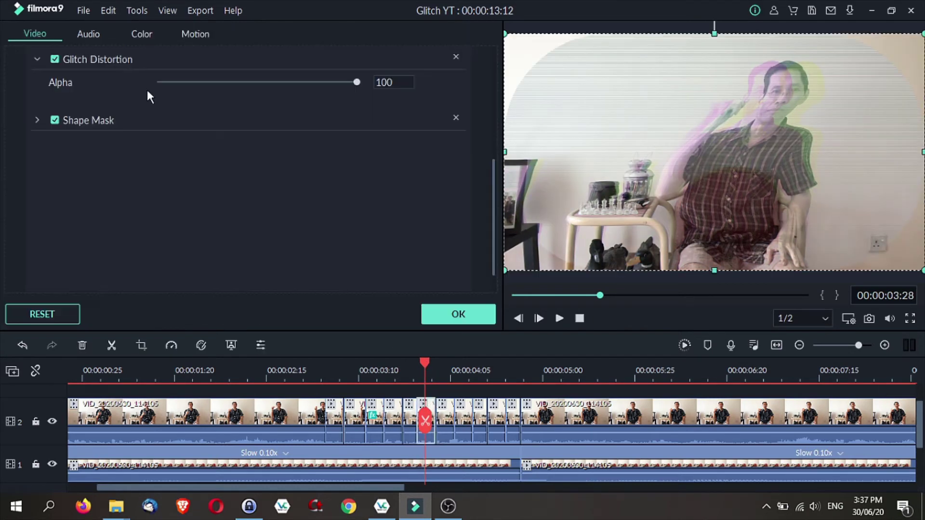
{"action": "left_click", "coordinate": [37, 120]}
{"action": "left_click_drag", "start_coordinate": [357, 82], "coordinate": [337, 83]}
Step: Fit this segment's Shape Mask around the person at X 37, Y -52, width 34, height 100 and feather 85.52, and accept it
{"action": "left_click_drag", "start_coordinate": [356, 203], "coordinate": [300, 202]}
{"action": "left_click_drag", "start_coordinate": [565, 153], "coordinate": [665, 156]}
{"action": "left_click_drag", "start_coordinate": [160, 243], "coordinate": [328, 244]}
{"action": "left_click_drag", "start_coordinate": [864, 153], "coordinate": [810, 157]}
{"action": "left_click_drag", "start_coordinate": [738, 39], "coordinate": [741, 71]}
{"action": "left_click_drag", "start_coordinate": [745, 143], "coordinate": [745, 145]}
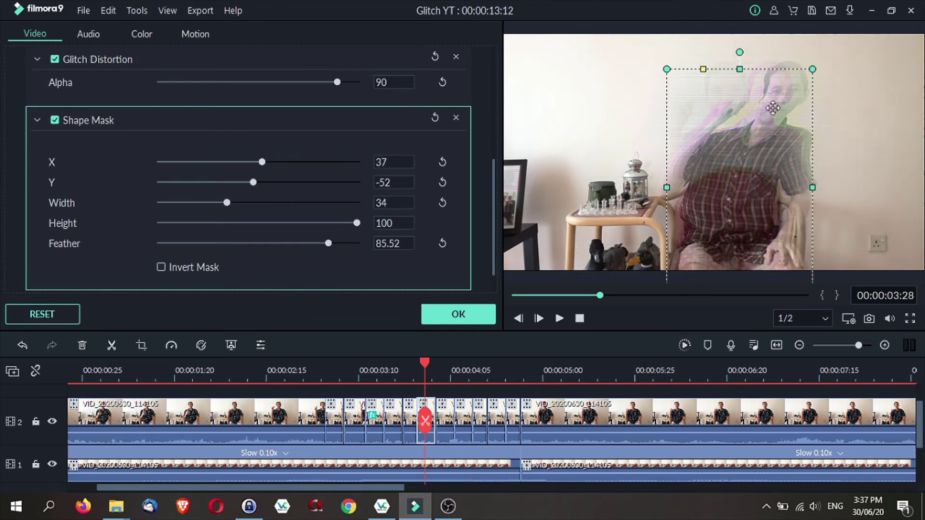
{"action": "left_click", "coordinate": [458, 314]}
Step: Play back the first glitch section from just before its short segments and return the playhead to 00:00:03:28
{"action": "left_click", "coordinate": [313, 374]}
{"action": "key", "text": "space"}
{"action": "key", "text": "space"}
{"action": "left_click", "coordinate": [425, 378]}
Step: Add the second project video, VID_20200630_114819, to the end of track 2 after the last short segment
{"action": "left_click_drag", "start_coordinate": [381, 487], "coordinate": [725, 458]}
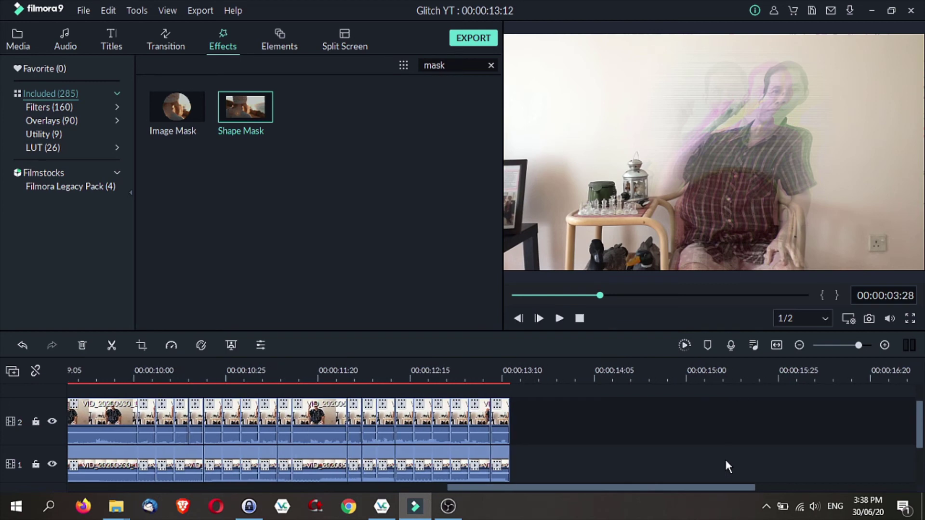
{"action": "left_click", "coordinate": [24, 41]}
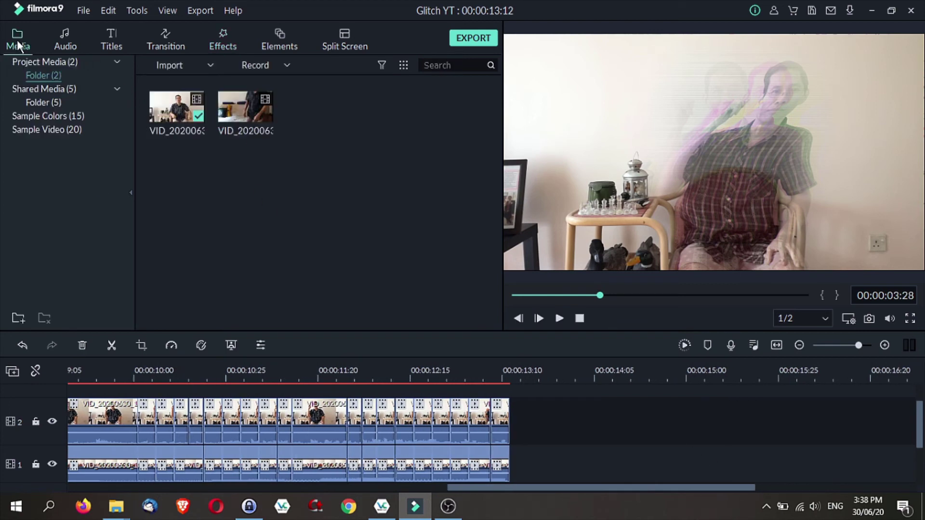
{"action": "left_click_drag", "start_coordinate": [263, 114], "coordinate": [538, 406]}
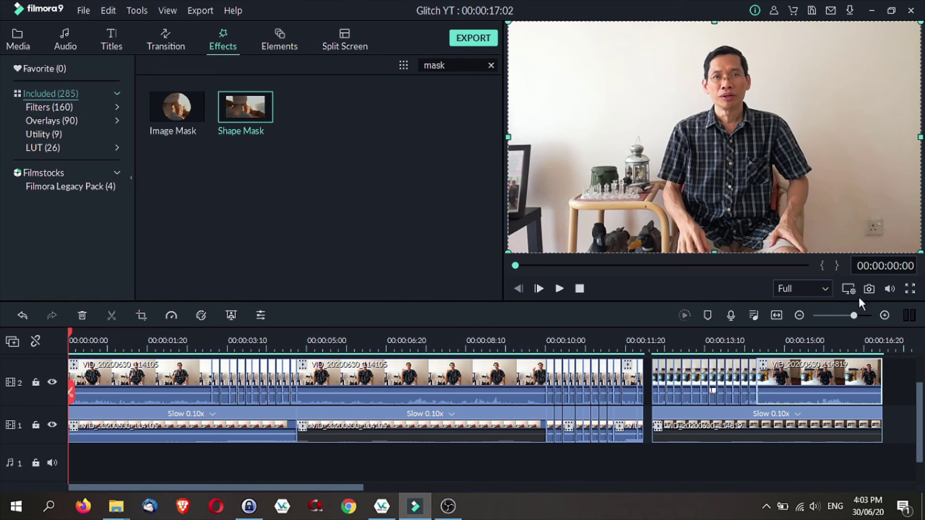
Step: Preview the edited glitch sequence in full screen from the start
{"action": "left_click", "coordinate": [910, 290]}
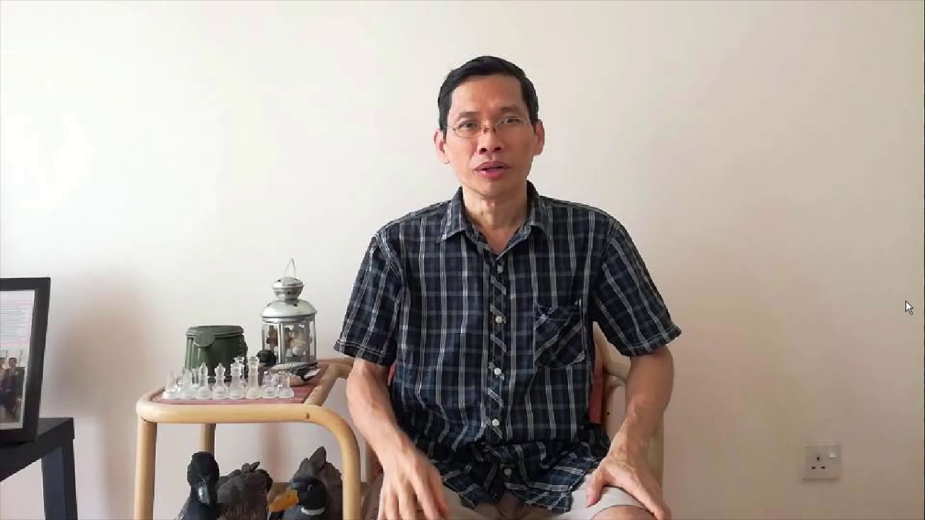